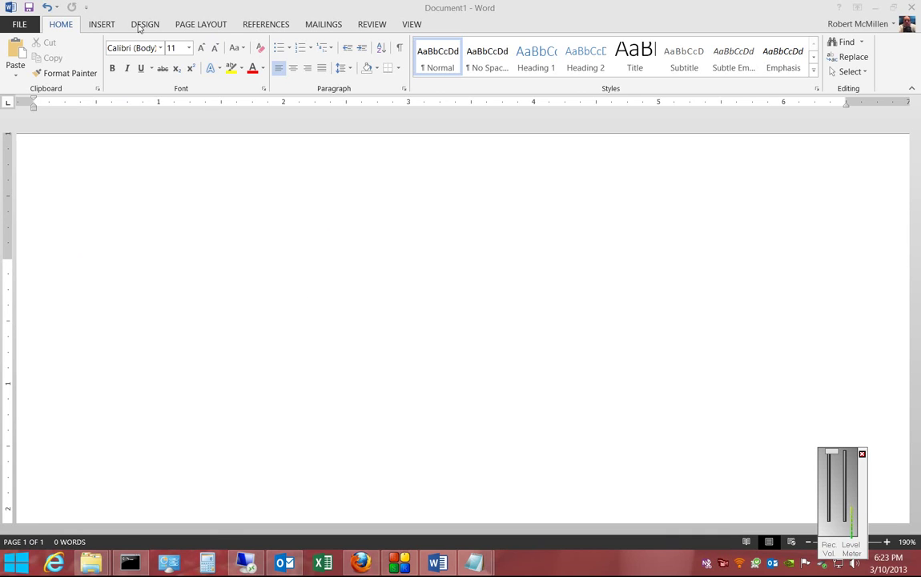
- From the View tab, raise the top margin and lower the bottom margin on the vertical ruler
left_click(412, 24)
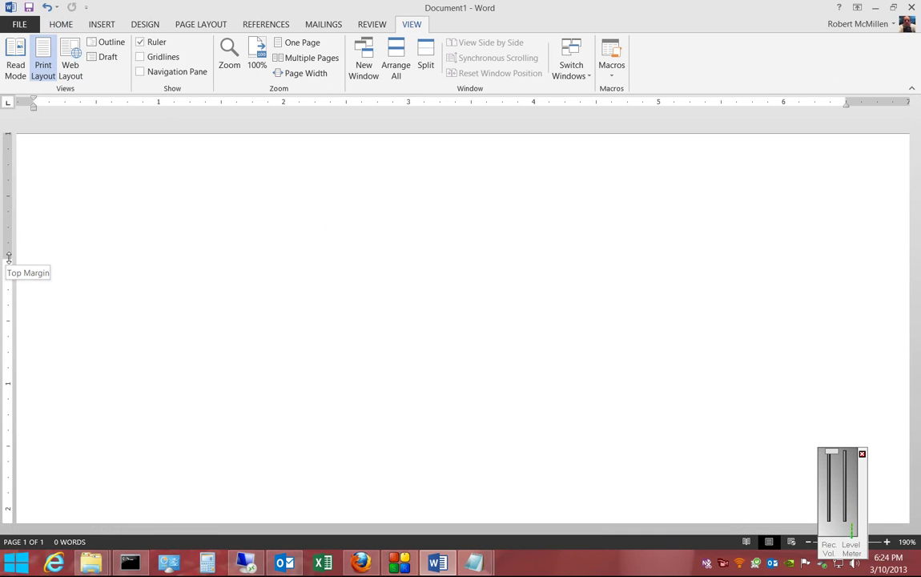
mouse_move(9, 256)
left_mouse_down()
mouse_move(11, 173)
mouse_move(9, 241)
left_mouse_up()
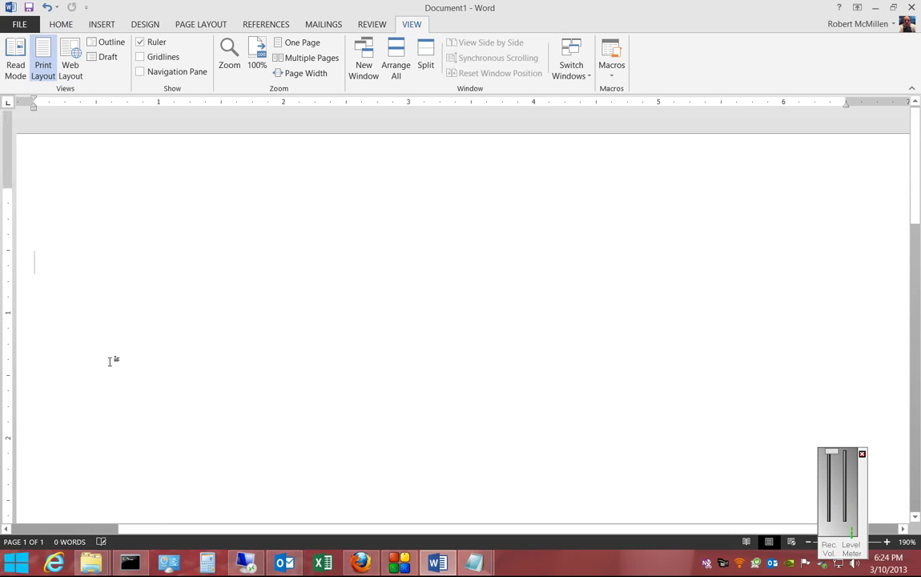
scroll(111, 361, "down", 5)
scroll(110, 361, "down", 3)
scroll(110, 360, "down", 2)
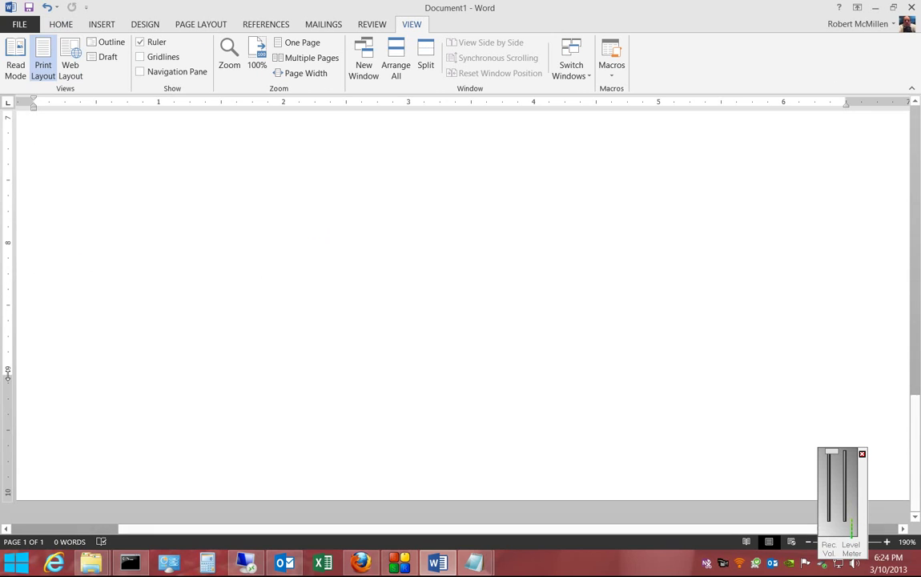
left_click_drag(7, 372, 8, 468)
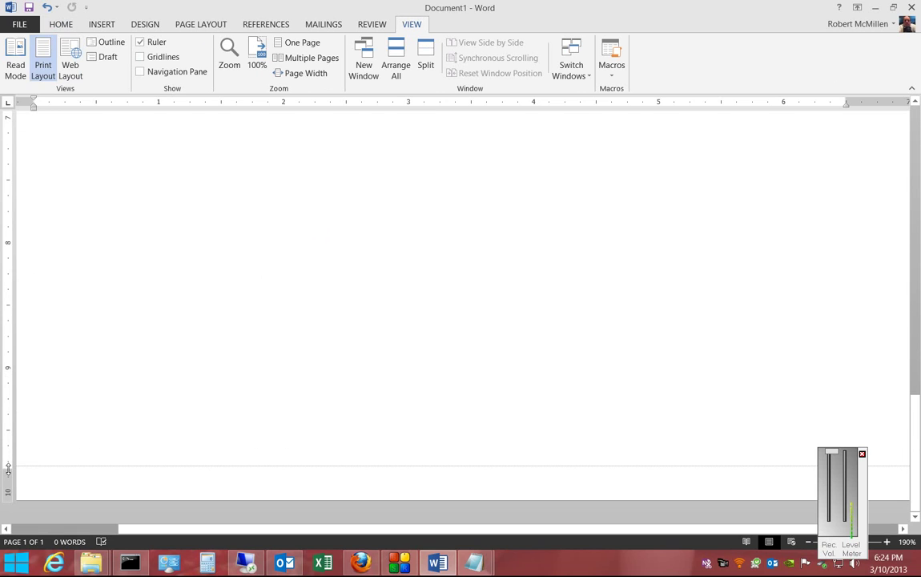
left_click_drag(8, 468, 8, 377)
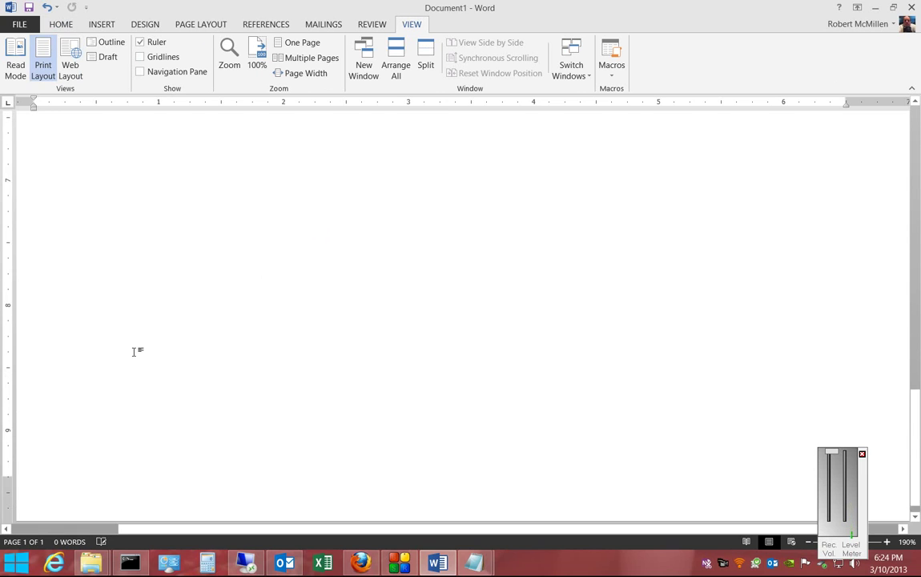
scroll(136, 351, "up", 8)
scroll(137, 351, "up", 3)
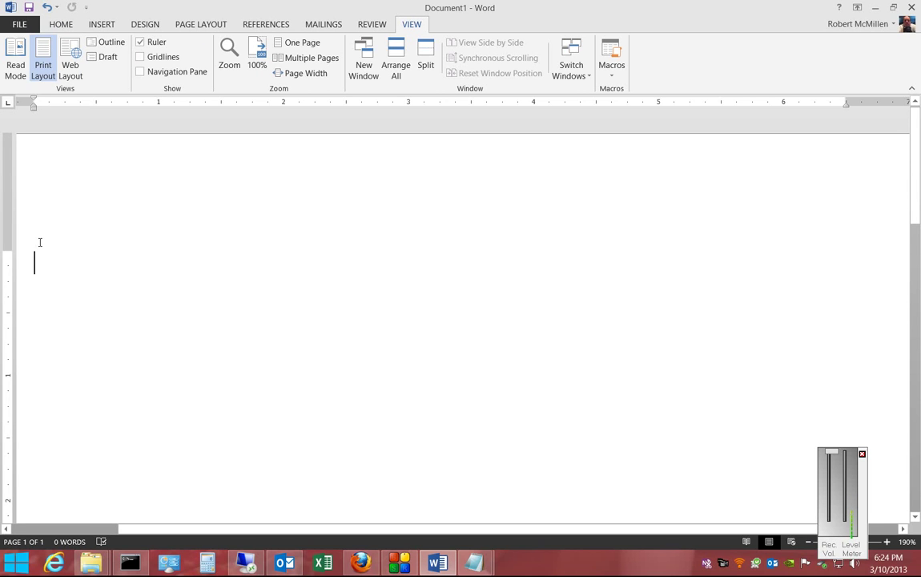
type("Hell")
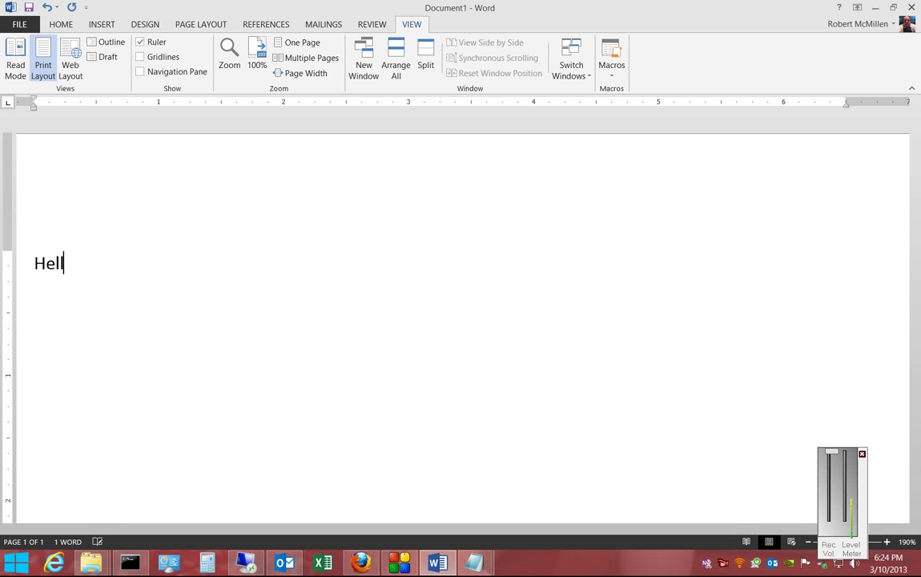
type("o")
- Raise the top margin on the vertical ruler so 'Hello' sits nearer the page top
mouse_move(9, 249)
left_mouse_down()
mouse_move(8, 152)
mouse_move(13, 232)
left_mouse_up()
scroll(109, 364, "down", 2)
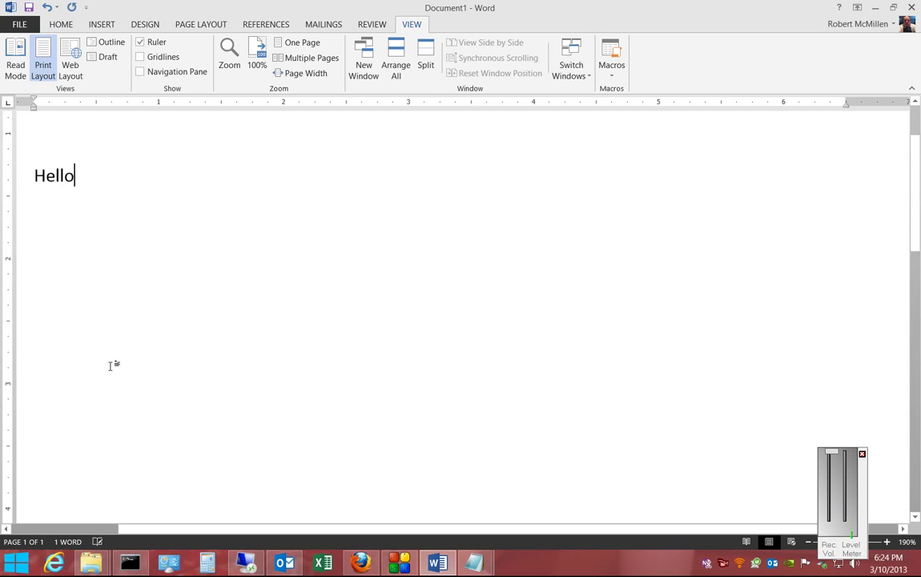
scroll(109, 364, "down", 10)
scroll(59, 348, "down", 1)
scroll(44, 349, "up", 13)
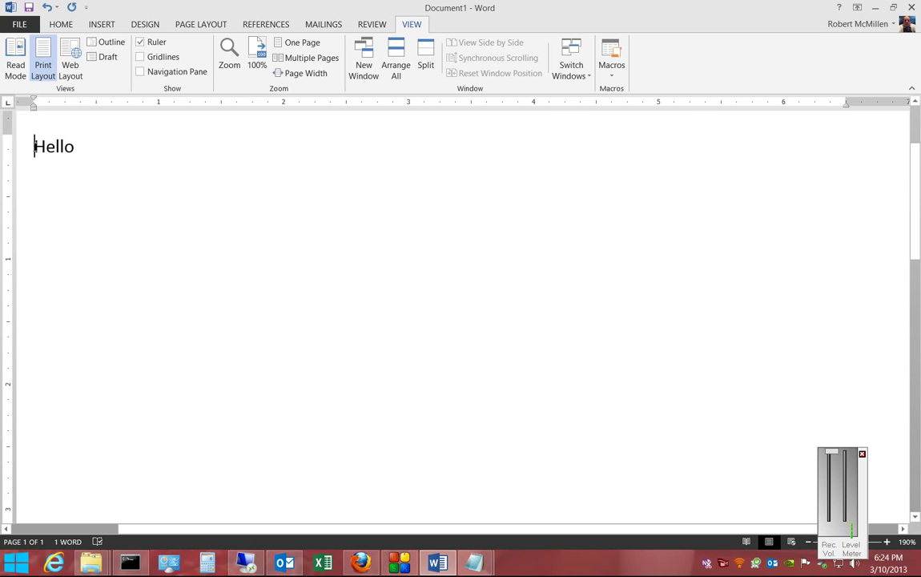
scroll(85, 143, "up", 1)
scroll(33, 512, "down", 8)
scroll(73, 303, "up", 8)
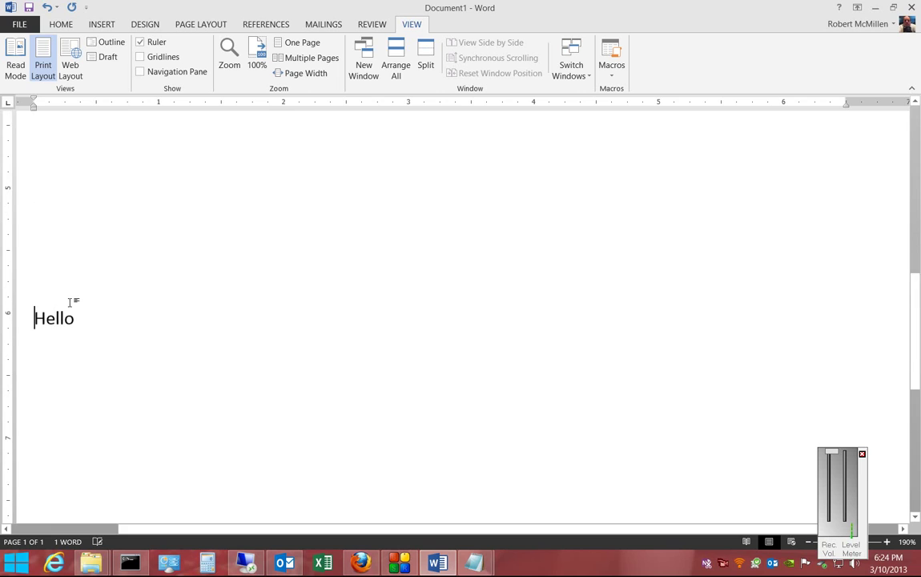
scroll(69, 290, "down", 10)
scroll(69, 290, "up", 8)
scroll(32, 321, "up", 5)
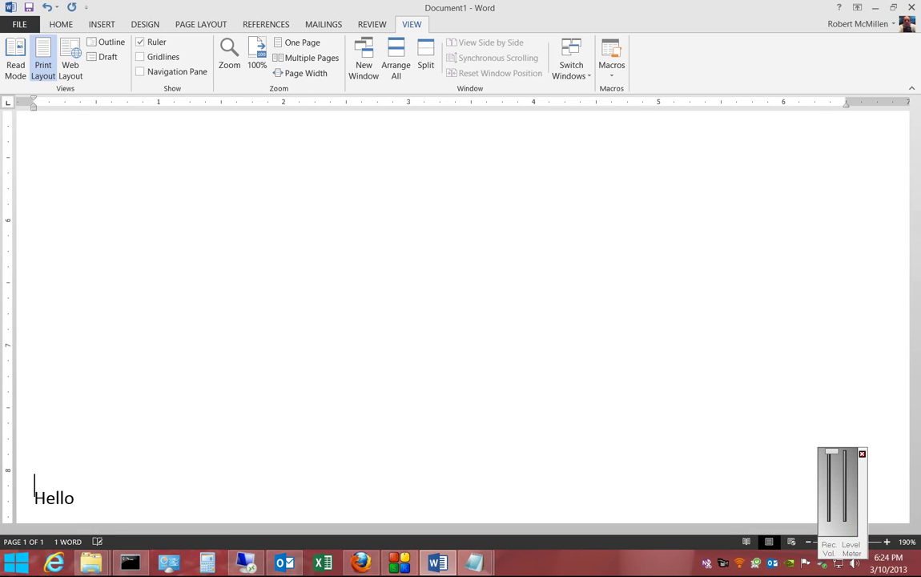
scroll(16, 373, "down", 3)
- Add and remove blank lines so 'Hello' sits at page 1's bottom, then lower the bottom margin
key("Return")
key("Return")
key("Return")
key("Return")
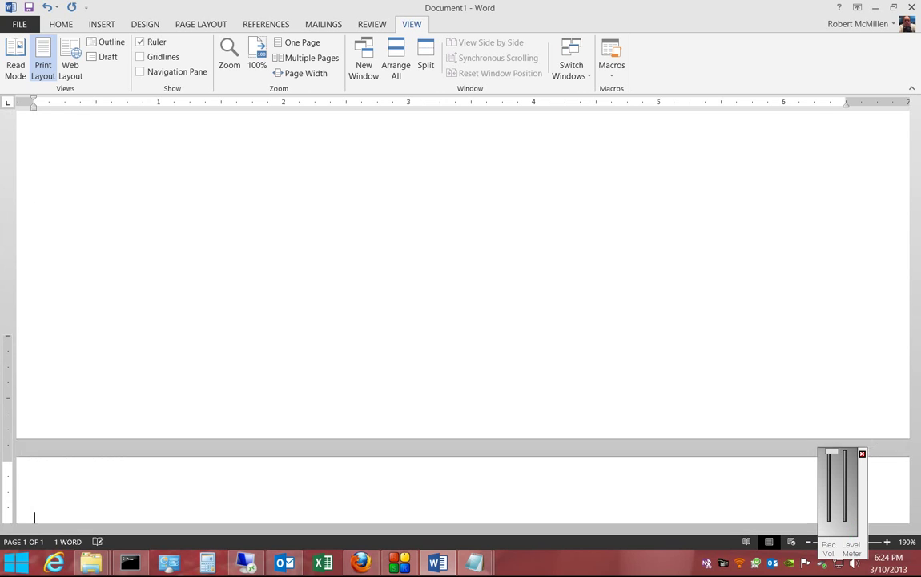
key("Return")
key("BackSpace")
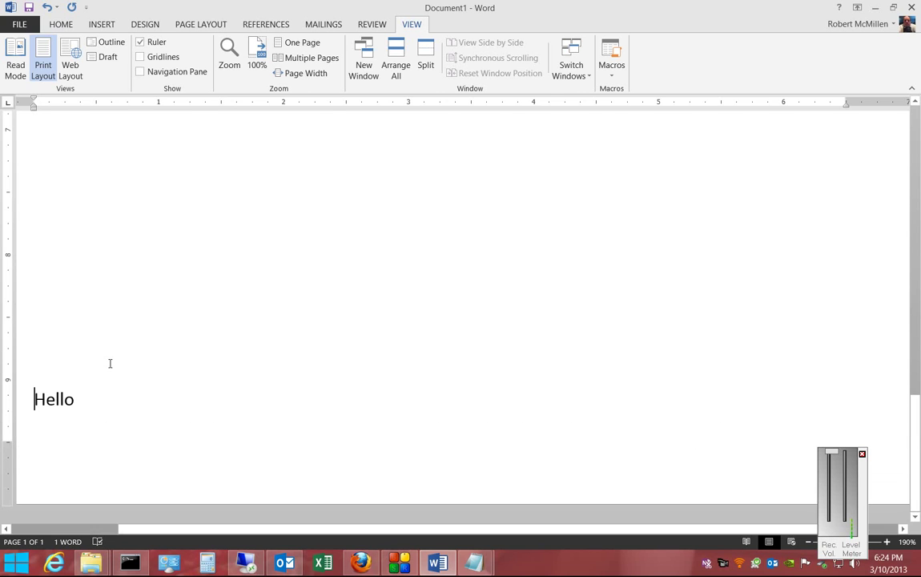
key("Return")
scroll(129, 353, "up", 5)
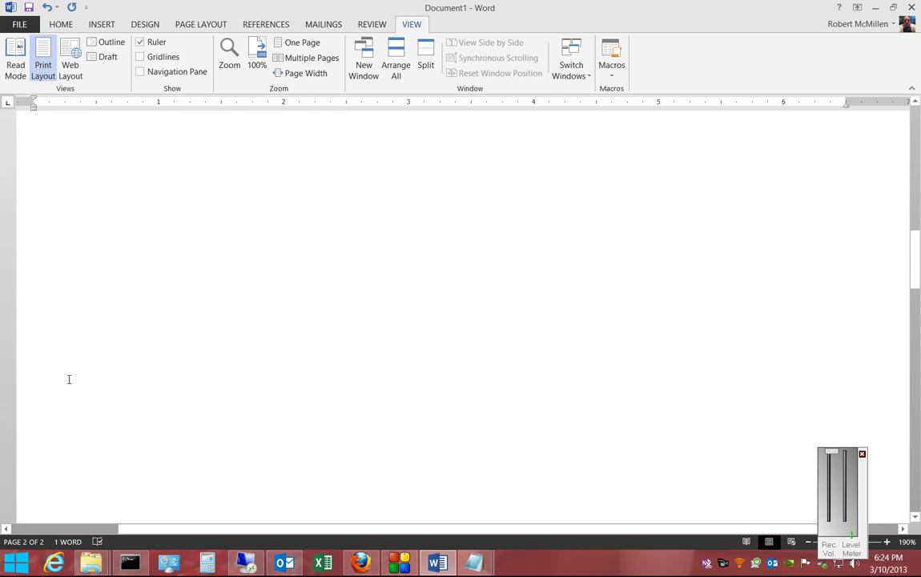
scroll(68, 384, "down", 3)
scroll(68, 384, "down", 3)
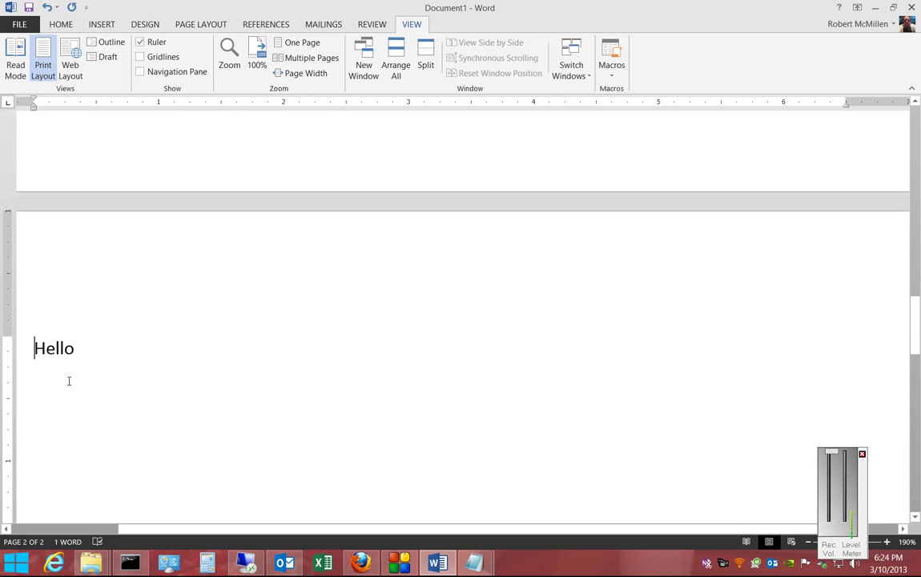
scroll(69, 380, "up", 1)
key("BackSpace")
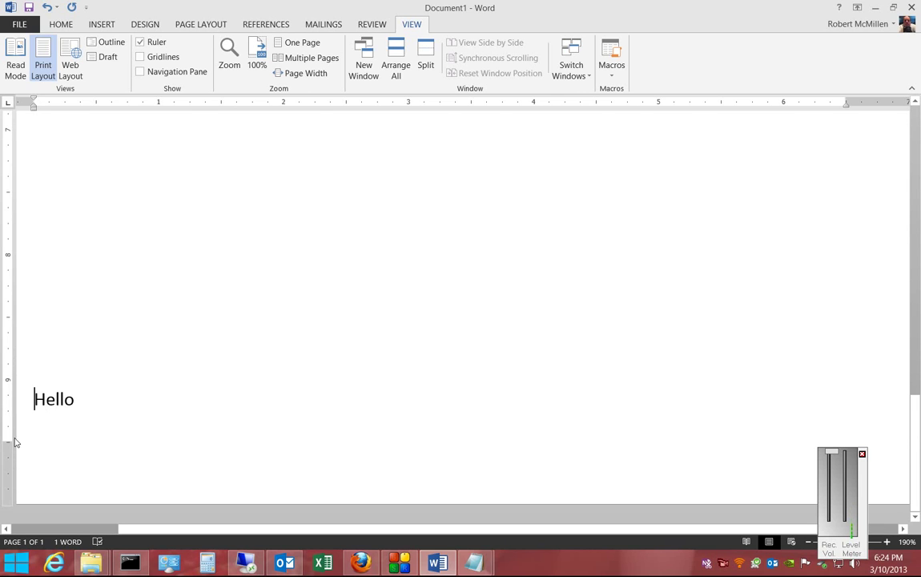
left_click_drag(9, 439, 8, 471)
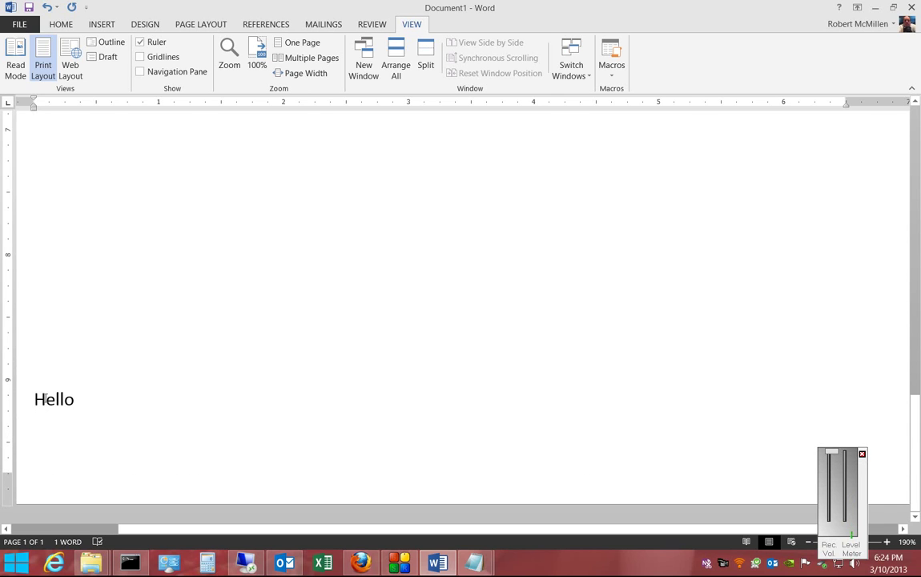
- Add a 'Dfdddddd' line below 'Hello' and a new paragraph that spills onto page 2
key("Return")
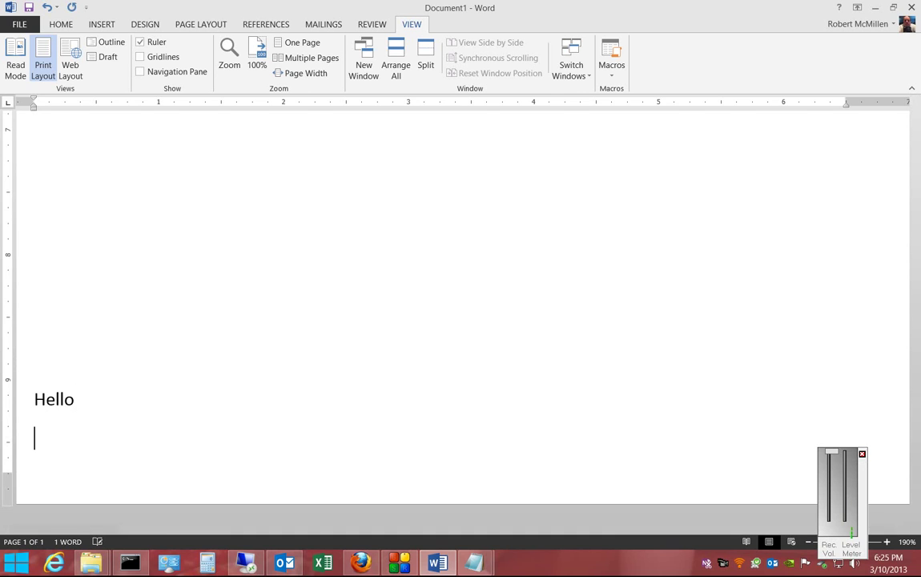
type("dfdddddd")
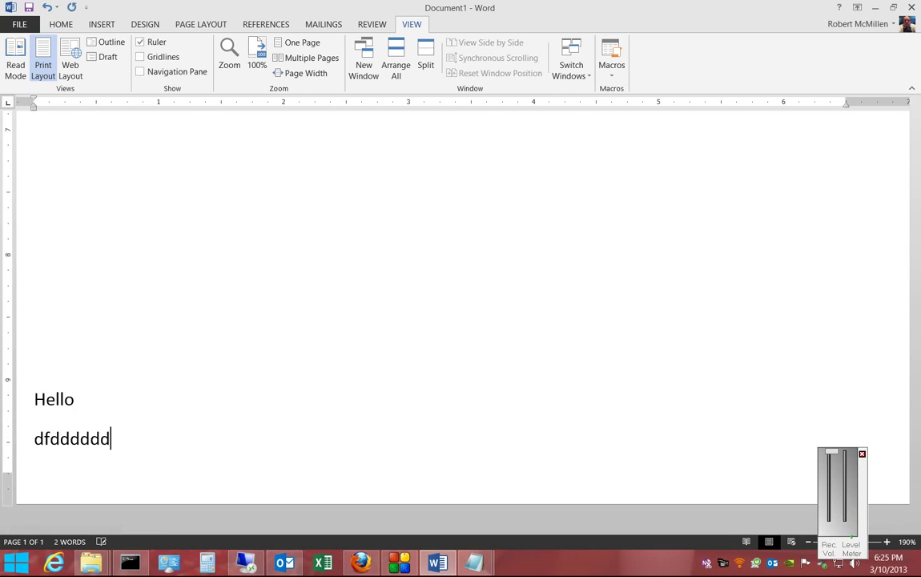
key("Return")
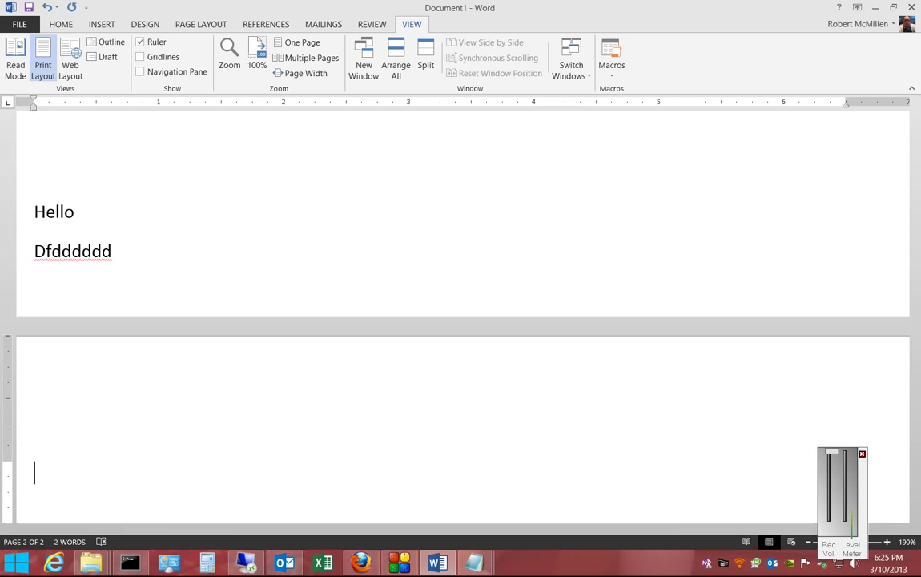